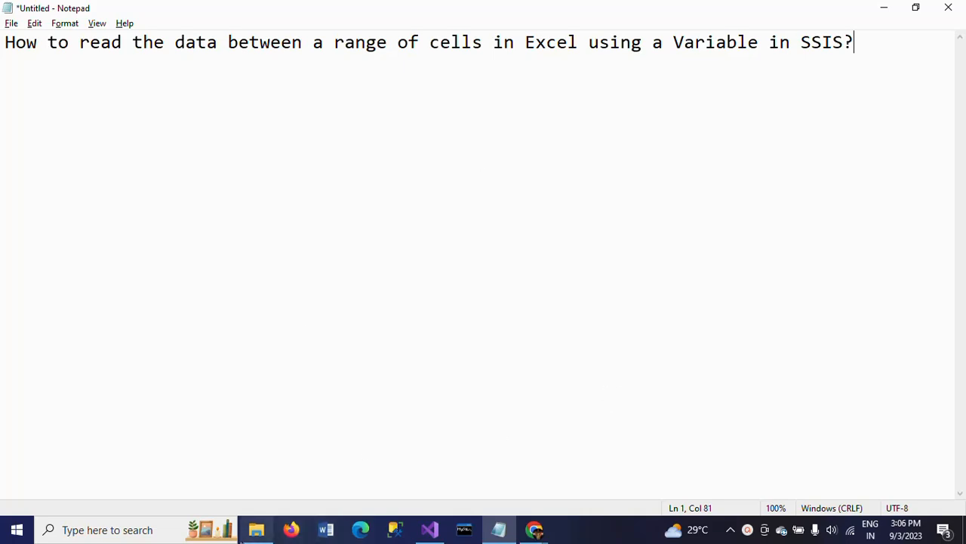
Step: Open Country.xlsx from the D:\Files folder and examine the id and country rows of the country_data sheet
left_click(255, 532)
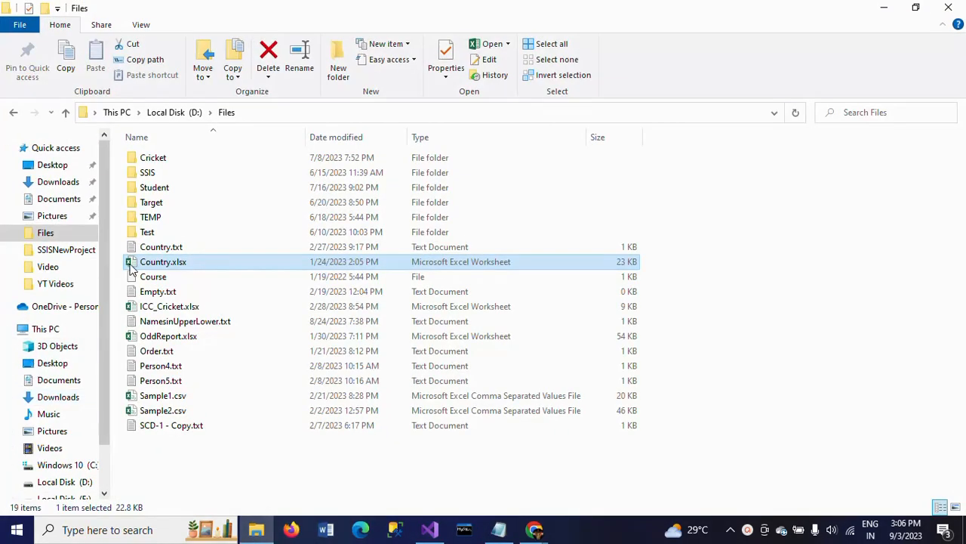
double_click(130, 268)
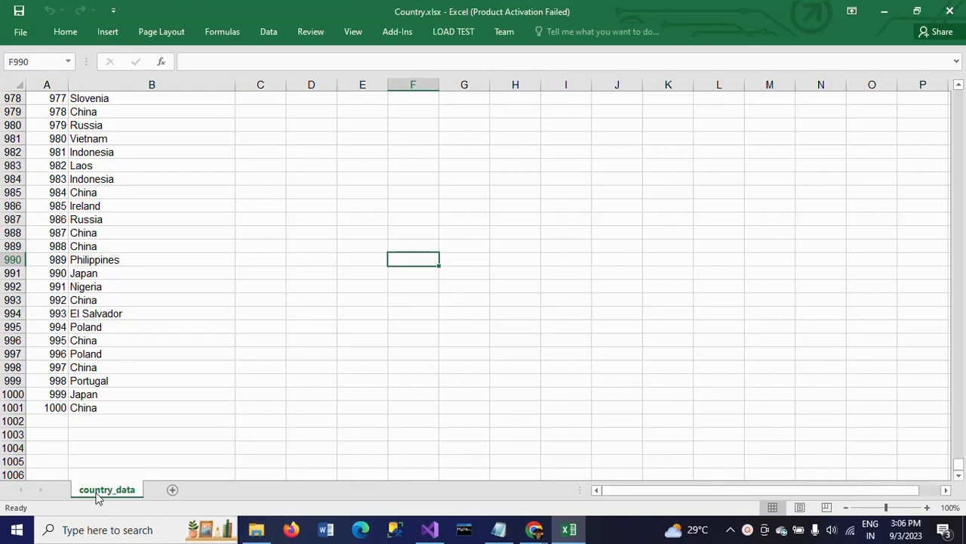
left_click(201, 335)
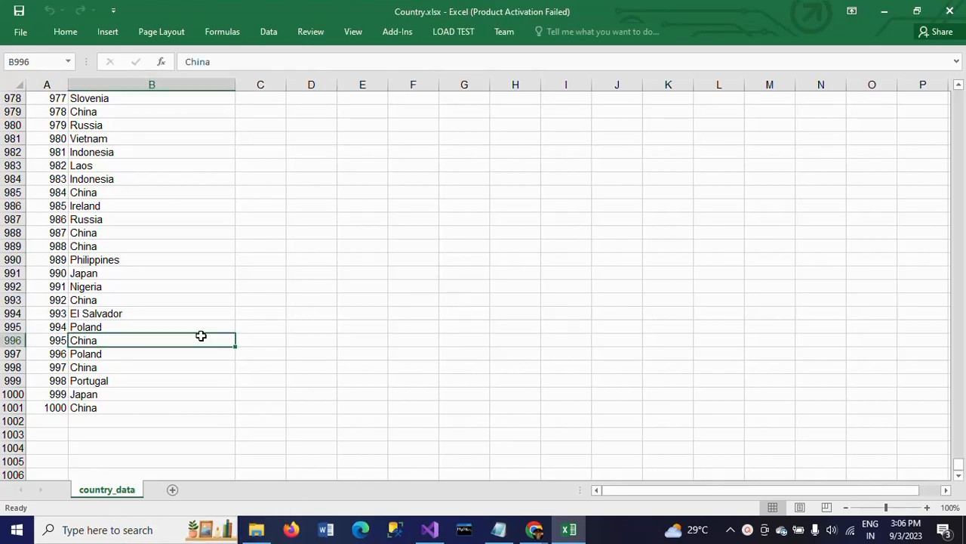
key("ctrl+Home")
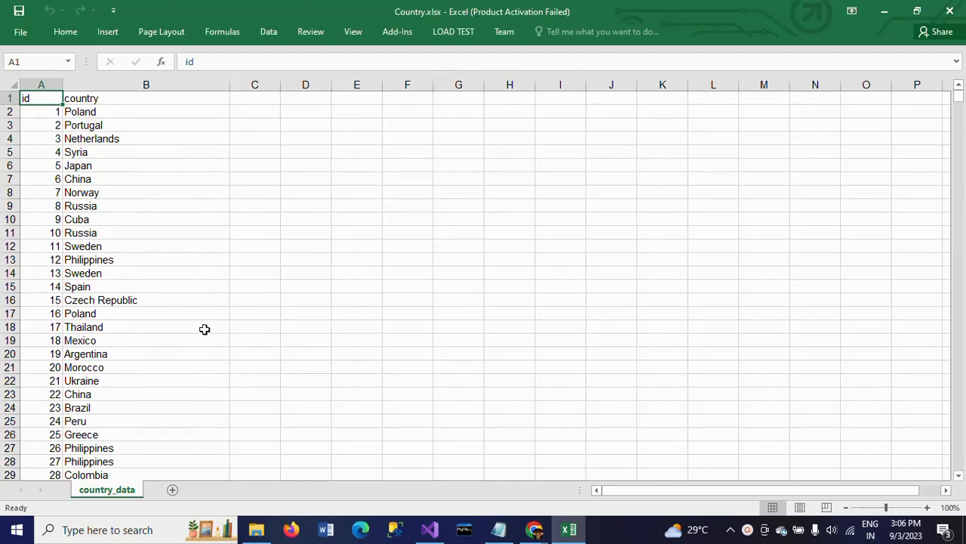
left_click(71, 366)
scroll(69, 368, "down", 12)
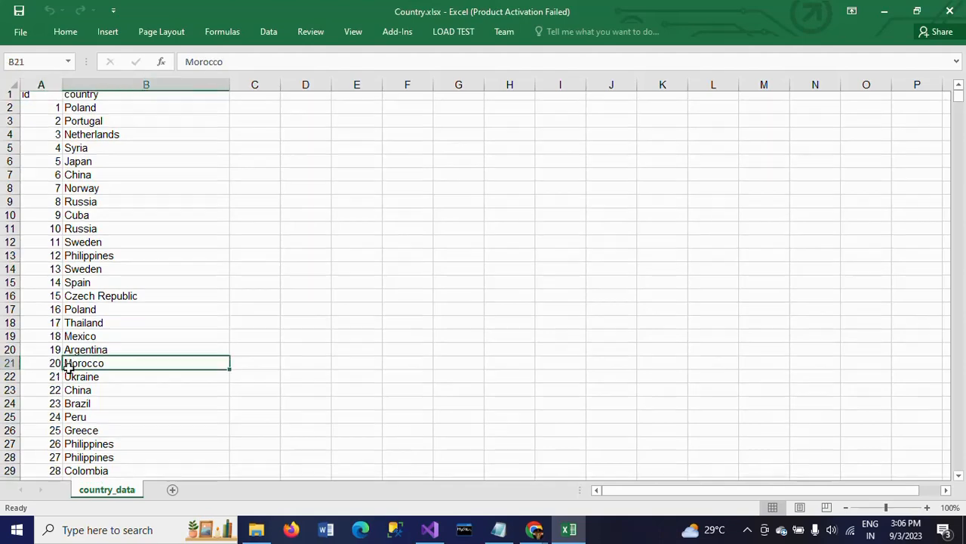
scroll(69, 368, "down", 6)
scroll(69, 368, "up", 5)
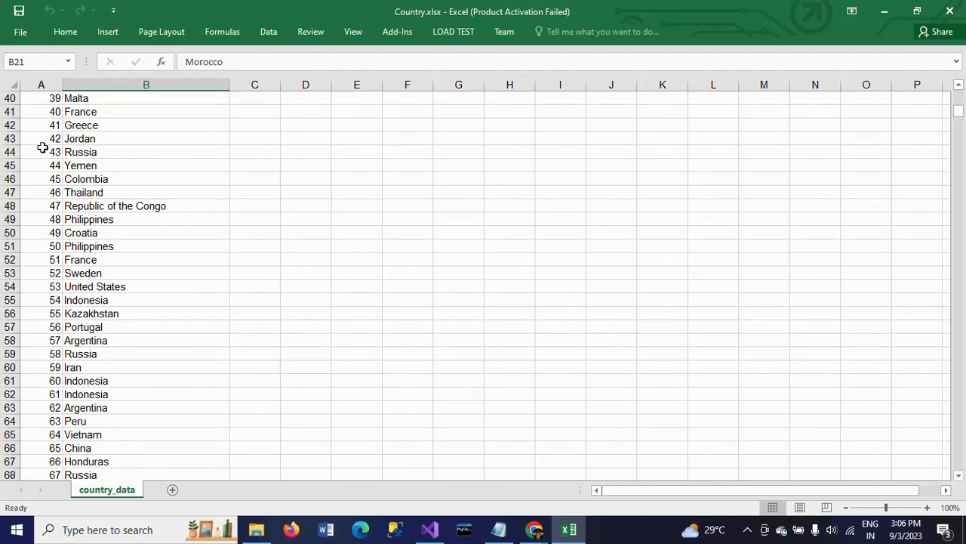
Step: Examine the range A40:B51 in the country_data sheet, then close the workbook
left_click(36, 99)
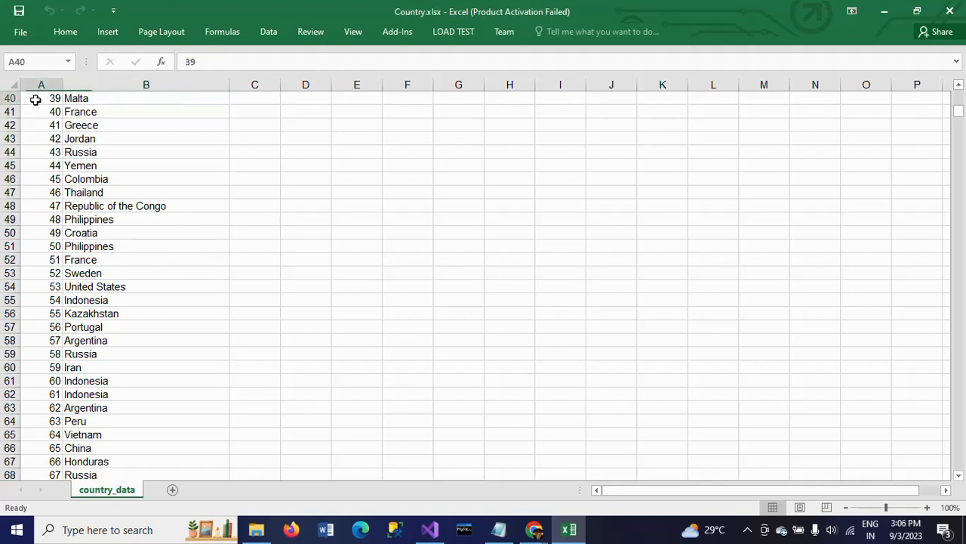
left_click(110, 246, "shift")
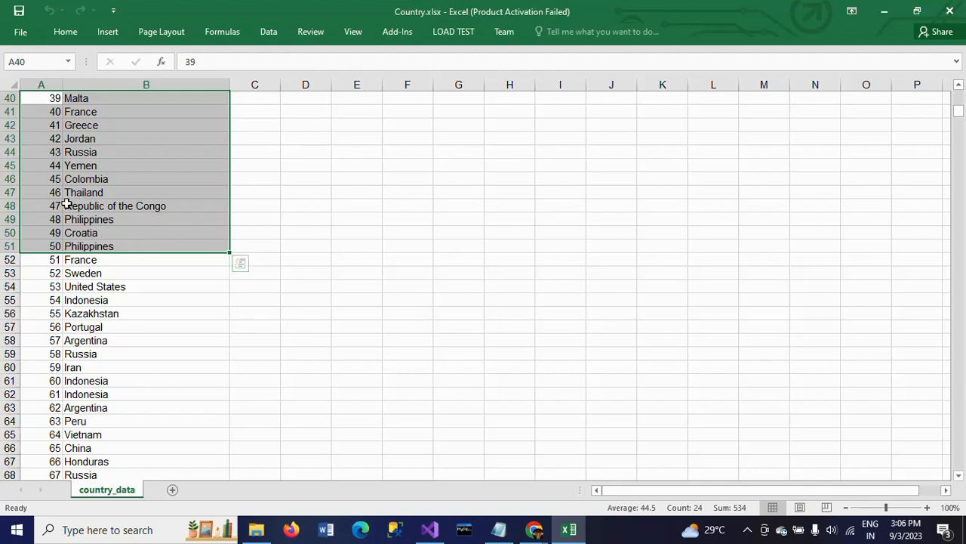
left_click(36, 99)
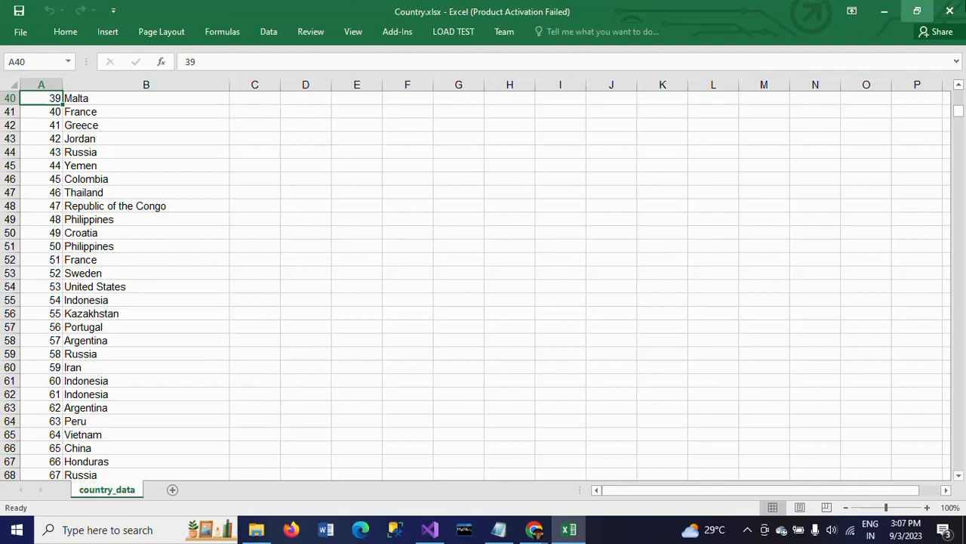
left_click(950, 11)
Step: Switch to Visual Studio and add a String variable named ReadData to Package16
left_click(429, 529)
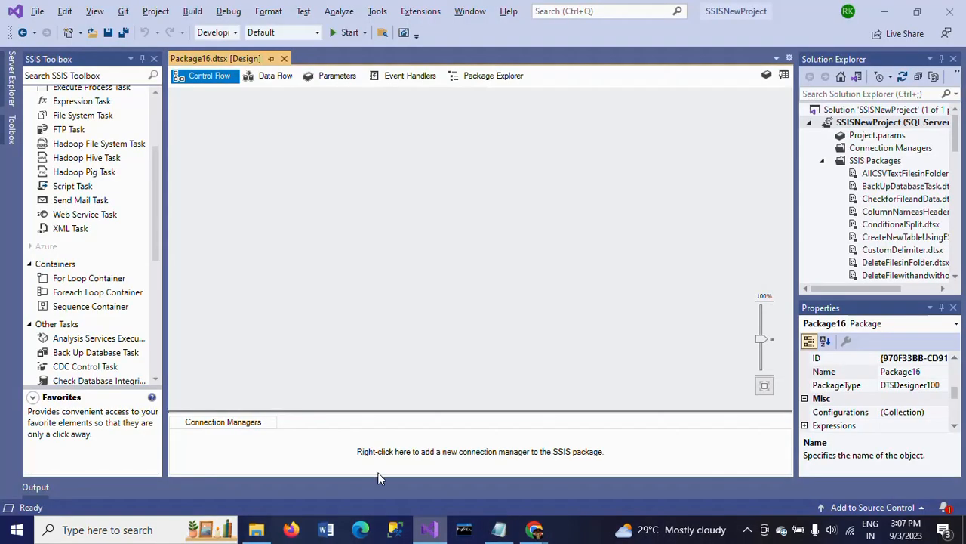
right_click(317, 248)
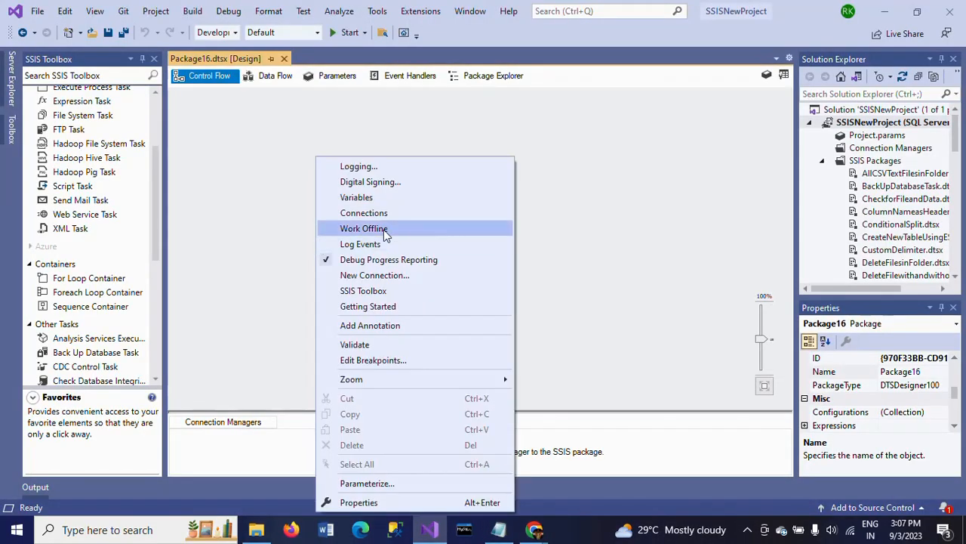
left_click(387, 203)
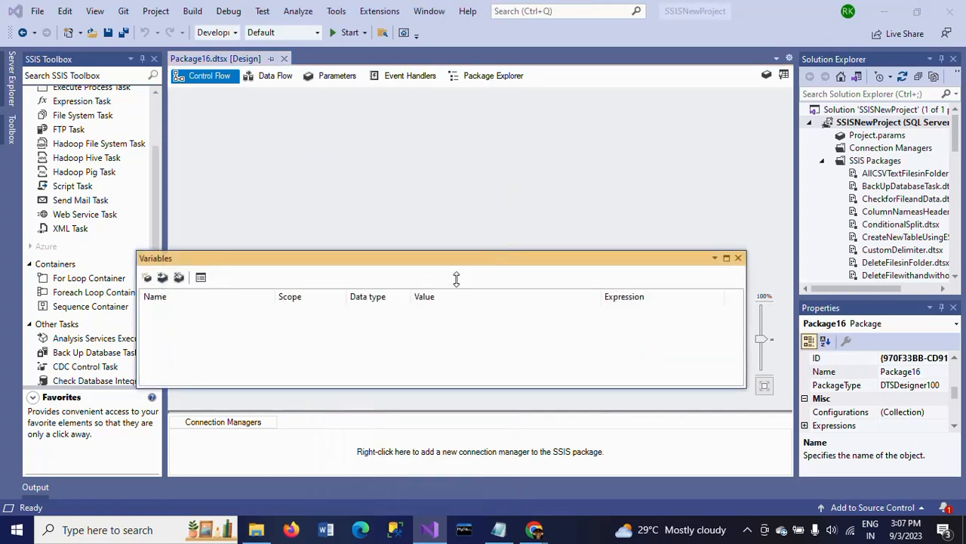
left_click(146, 278)
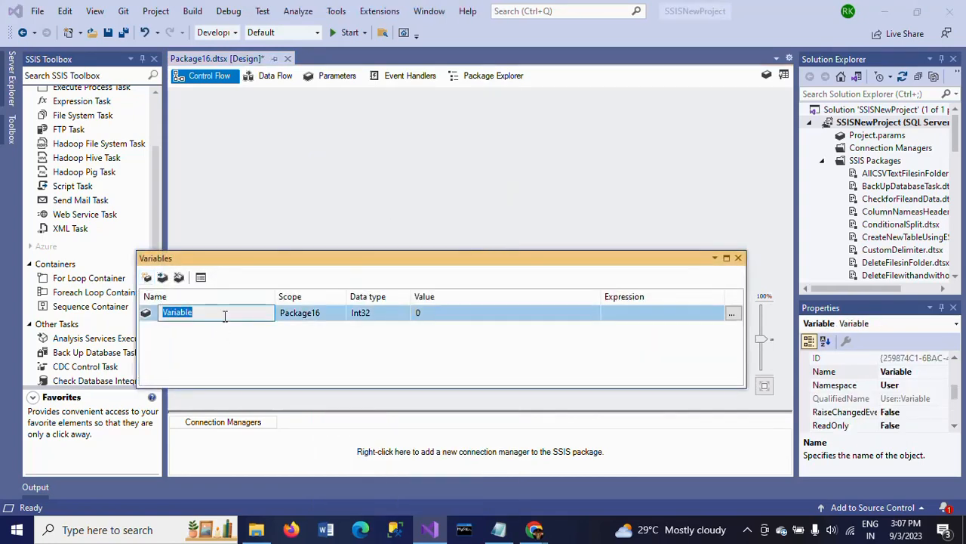
type("ReadData")
left_click(381, 313)
left_click(383, 313)
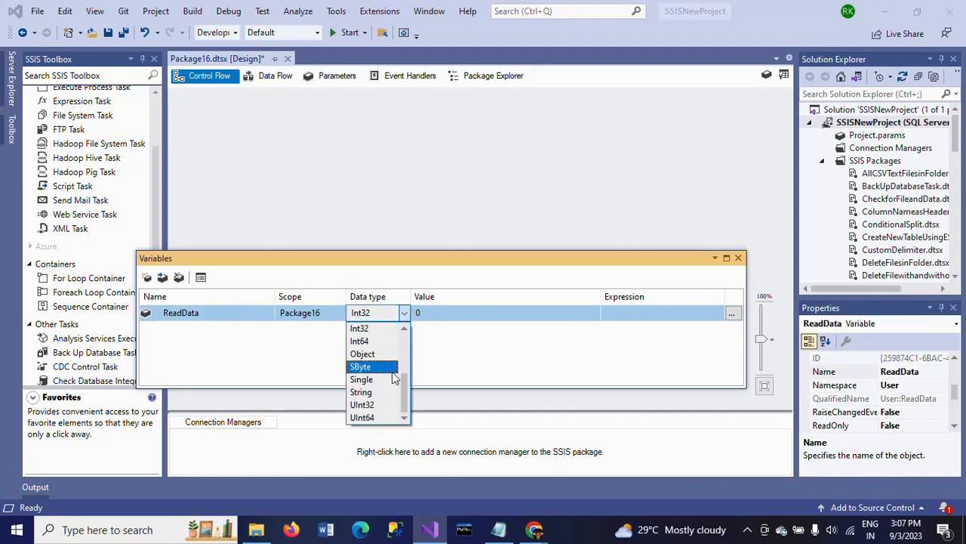
left_click(362, 392)
Step: Set the ReadData variable's value to country_data$A40:B50 and close the Variables window
left_click(471, 312)
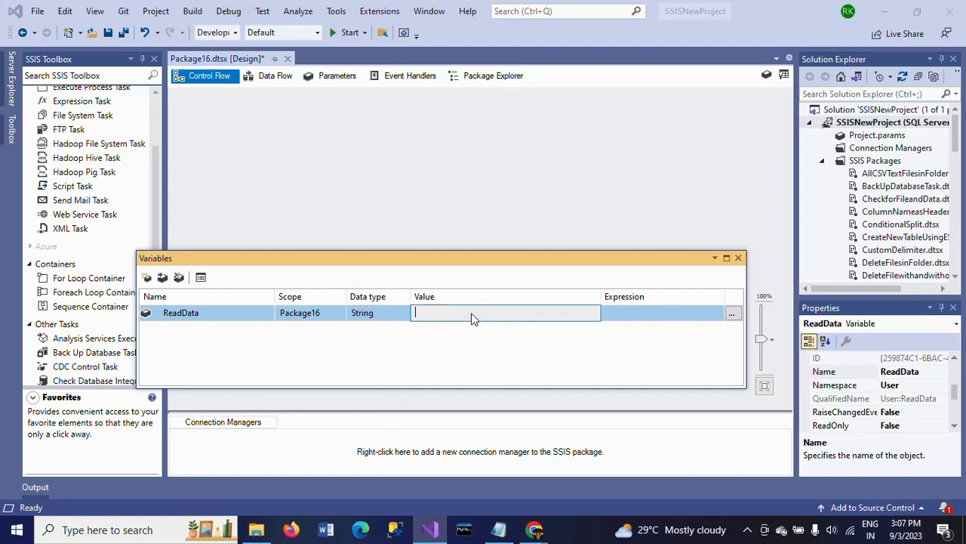
type("country")
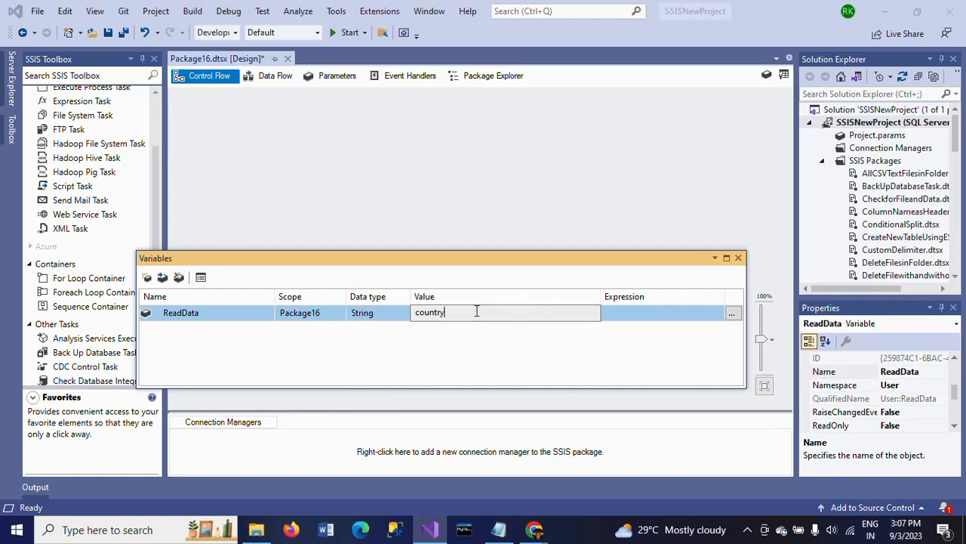
type("_data")
type("$A40:B50")
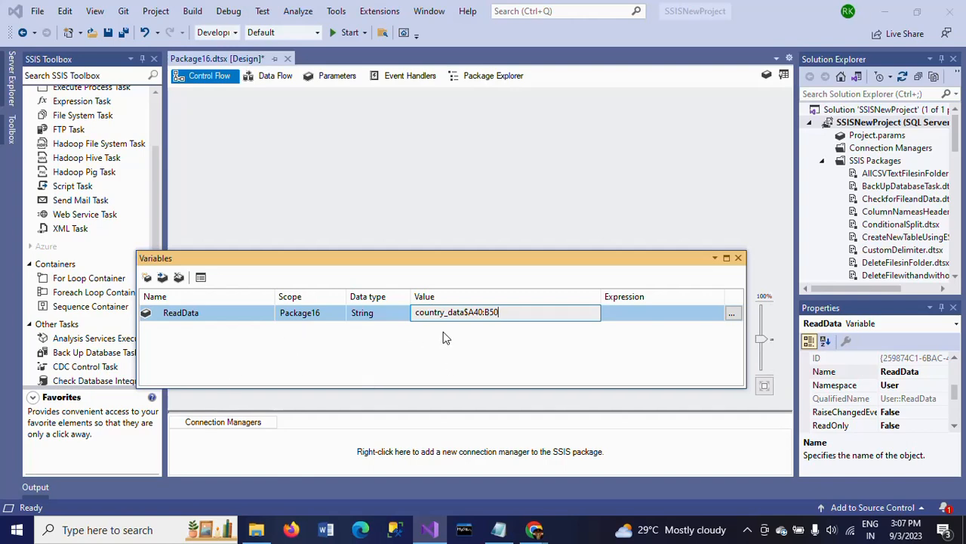
left_click(739, 257)
Step: Add a Data Flow Task to the control flow and open it for editing
left_click(156, 115)
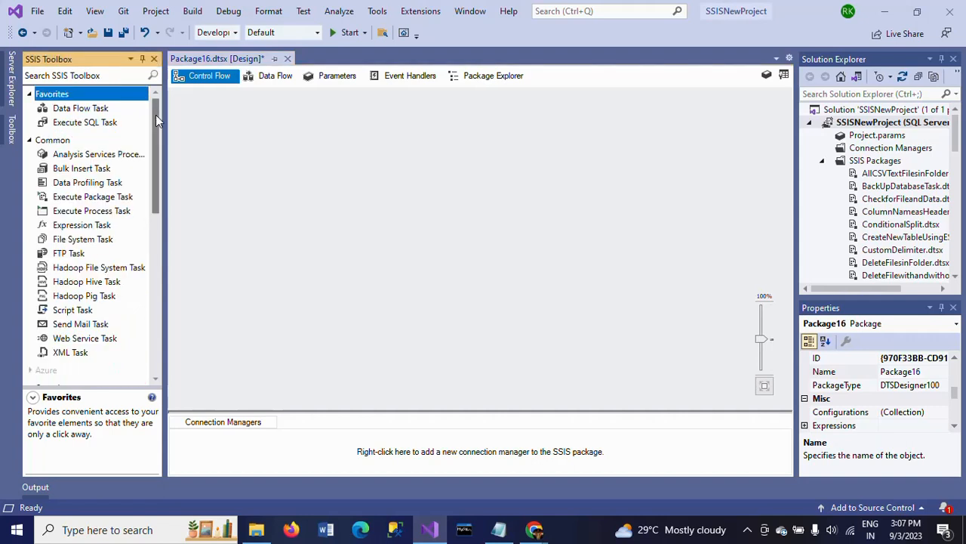
left_click(55, 111)
left_click_drag(55, 111, 380, 124)
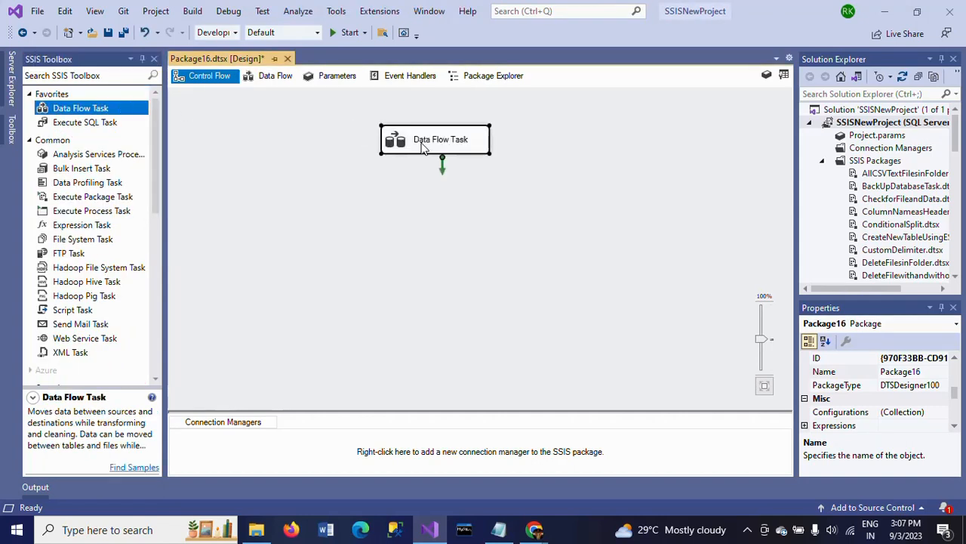
left_click(382, 224)
double_click(402, 155)
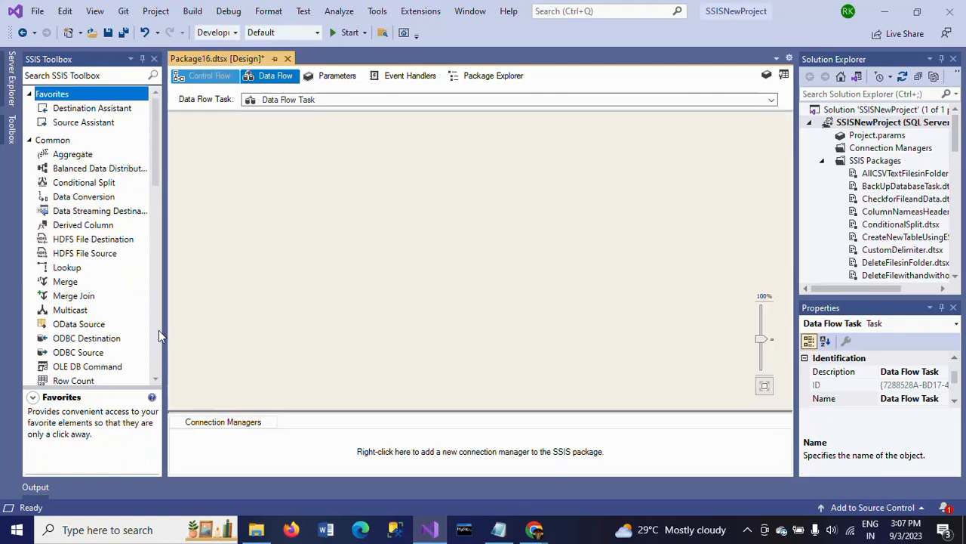
Step: Place an Excel Source in the data flow and open its editor
left_click(155, 337)
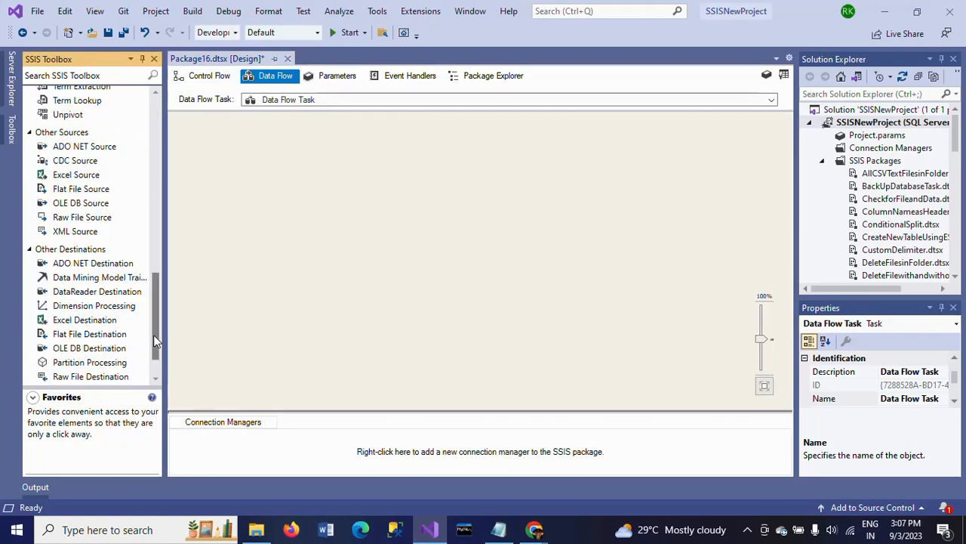
left_click(65, 176)
left_click_drag(65, 176, 432, 155)
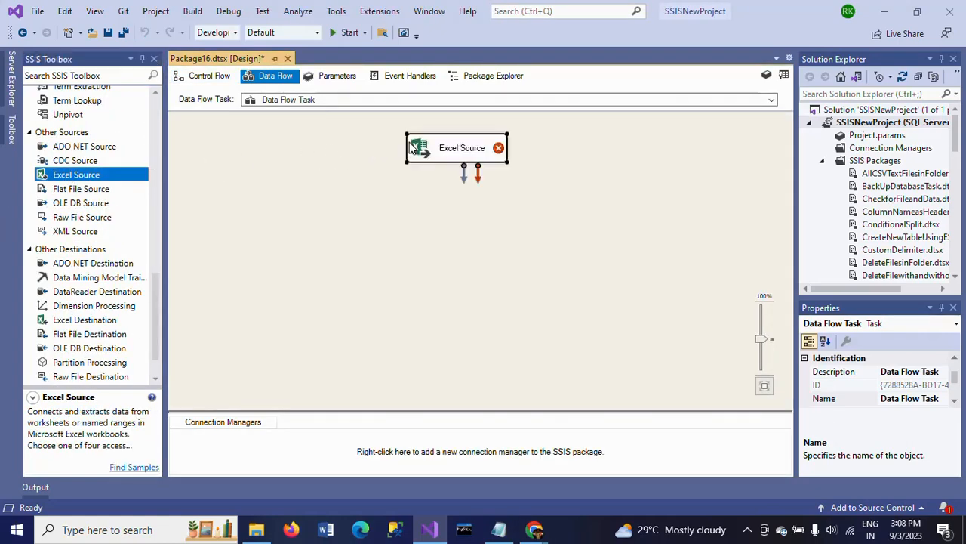
double_click(432, 155)
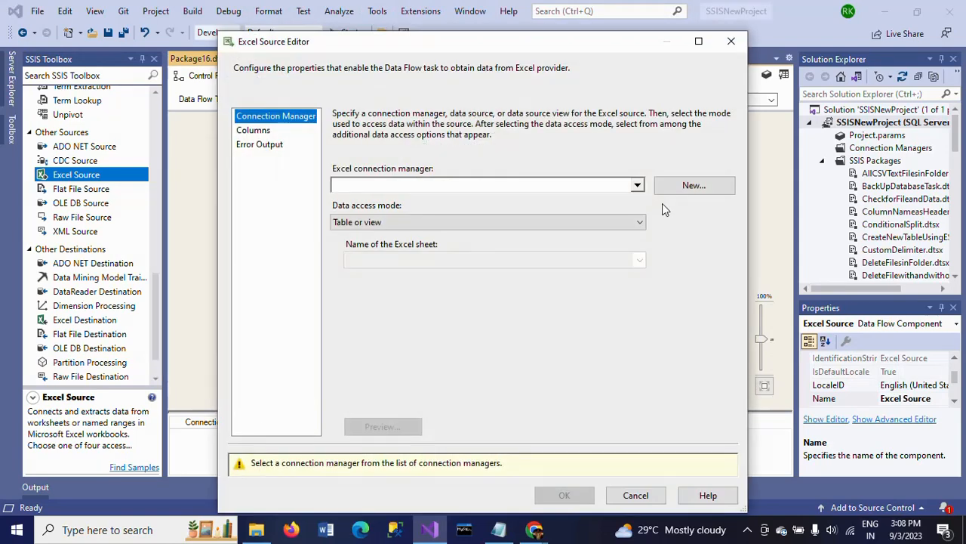
Step: Create a new Excel connection manager for the source that points to D:\Files\Country.xlsx
left_click(681, 188)
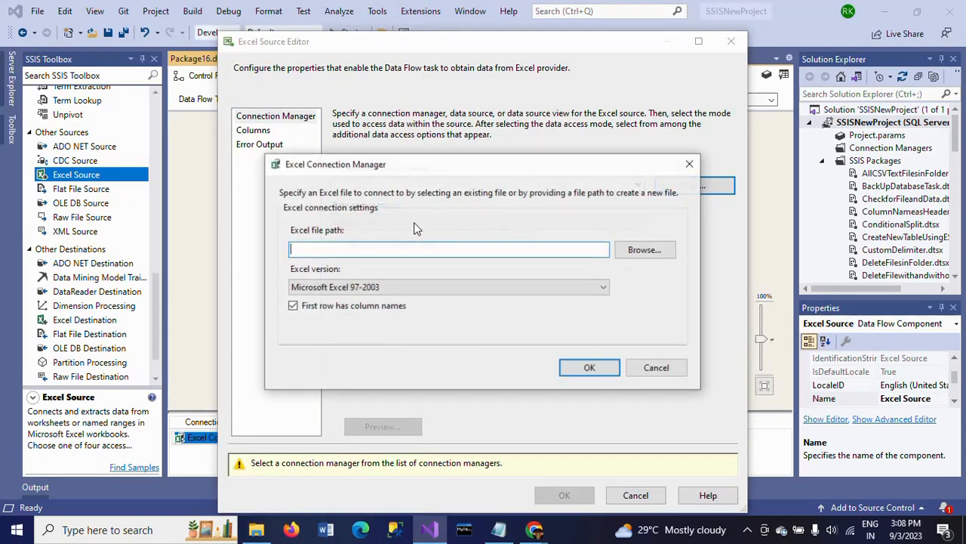
left_click(645, 250)
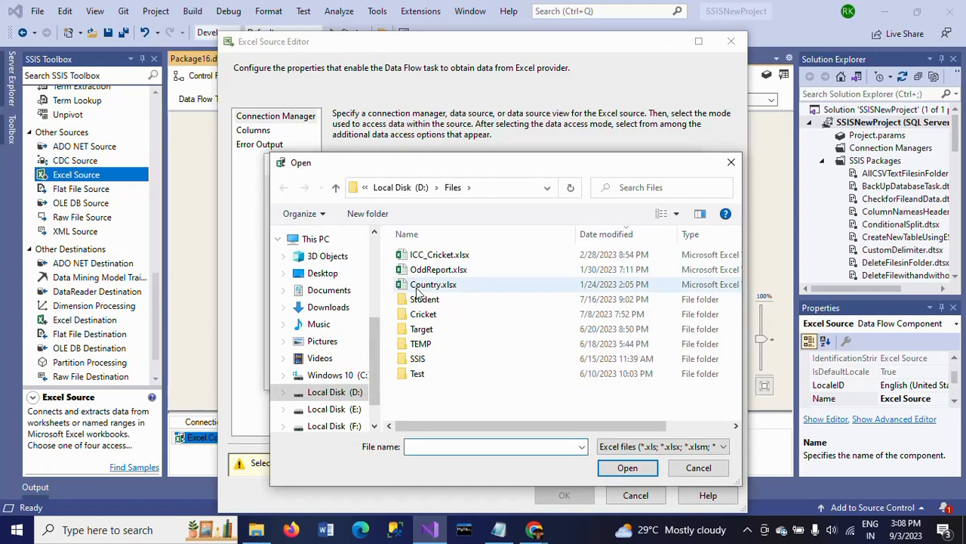
left_click(418, 286)
left_click(628, 467)
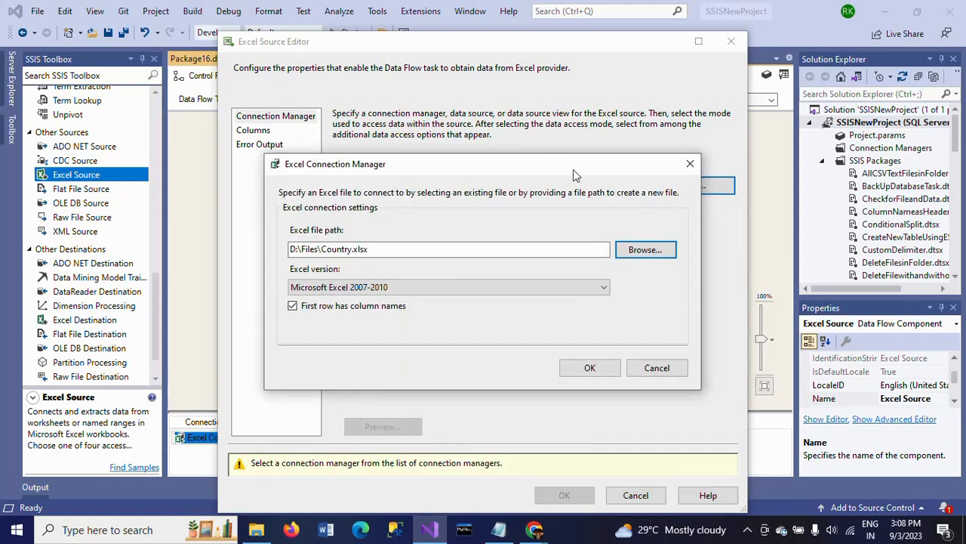
left_click(589, 368)
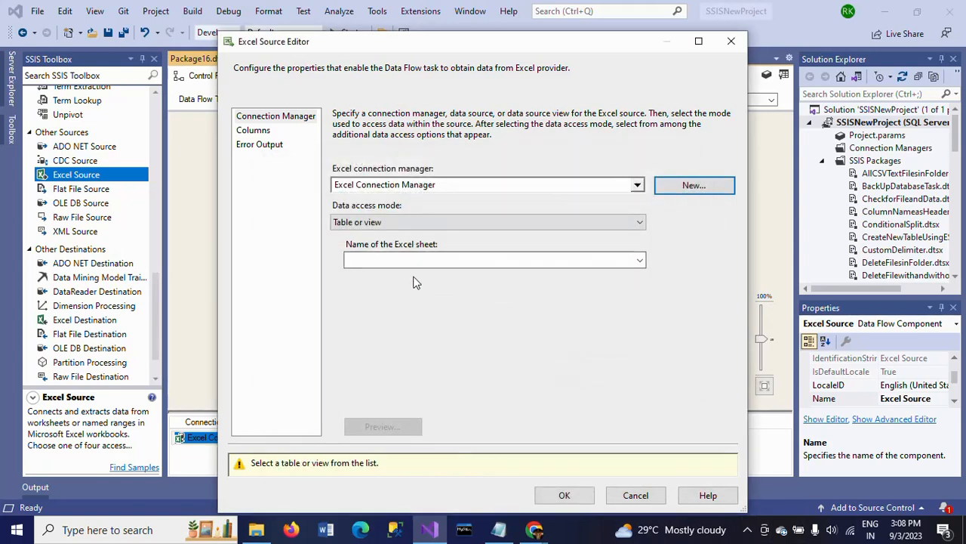
Step: Set the Excel Source to the "Table name or view name variable" access mode with User::ReadData, check its columns, and accept the settings
left_click(641, 222)
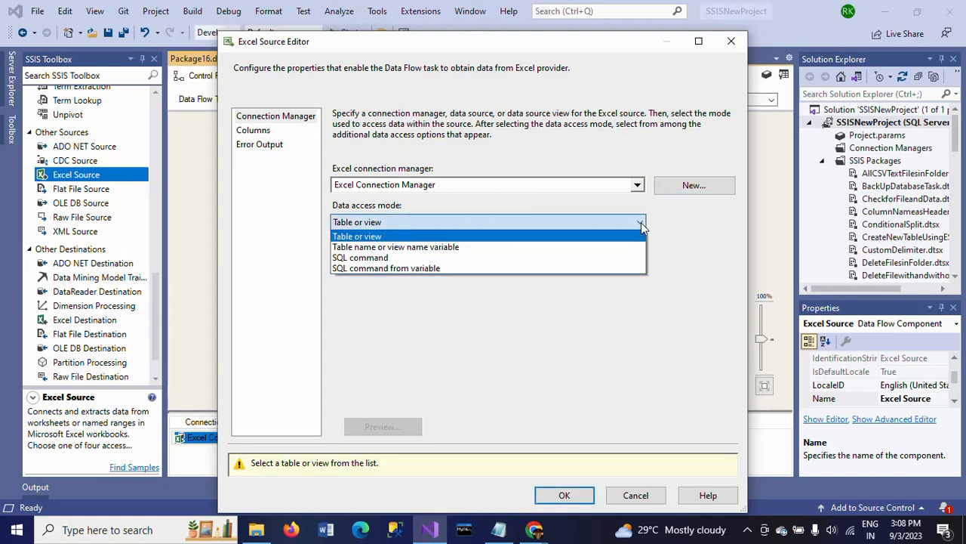
left_click(484, 248)
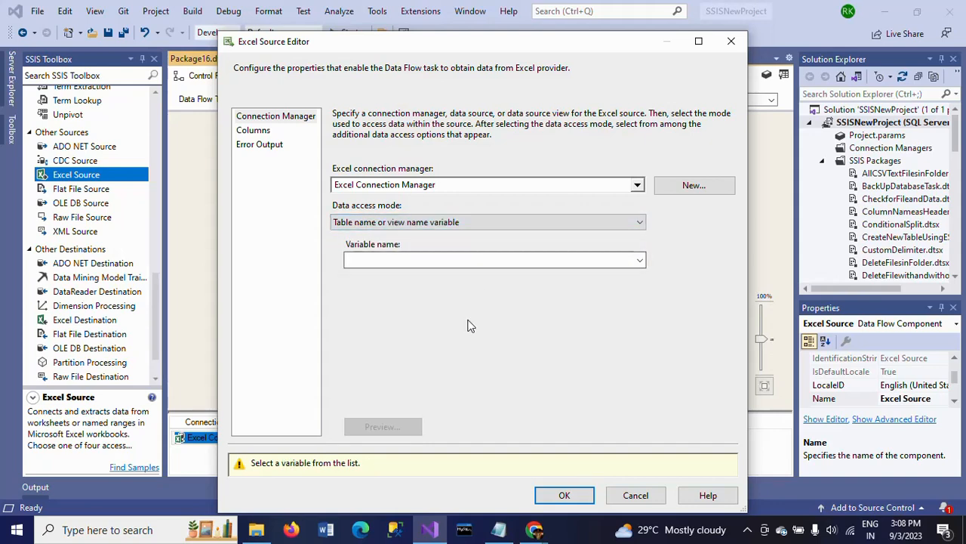
left_click(641, 264)
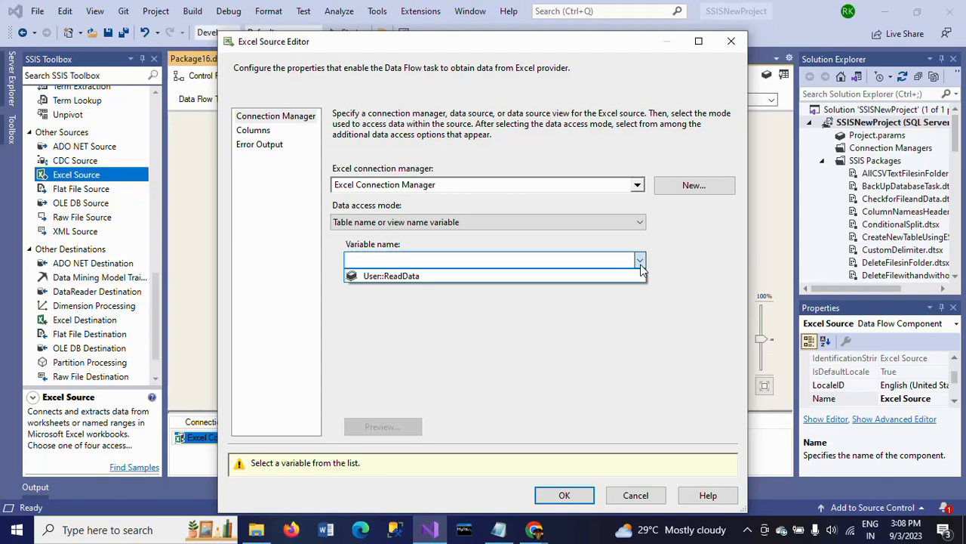
left_click(557, 275)
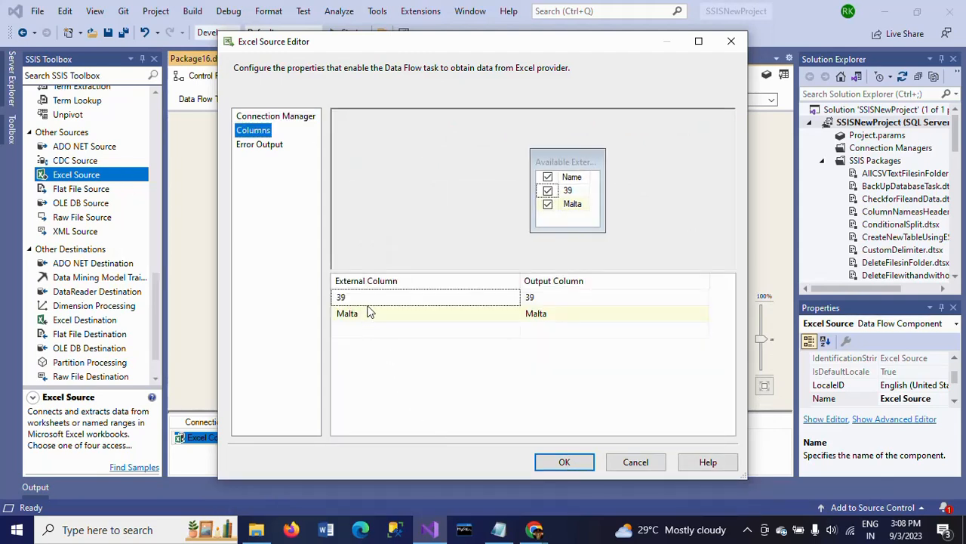
mouse_move(370, 310)
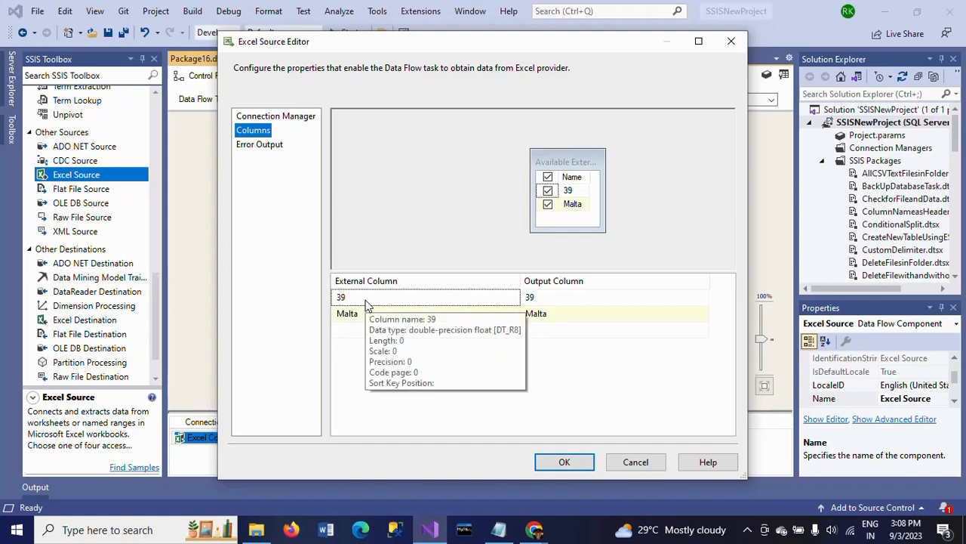
left_click(541, 462)
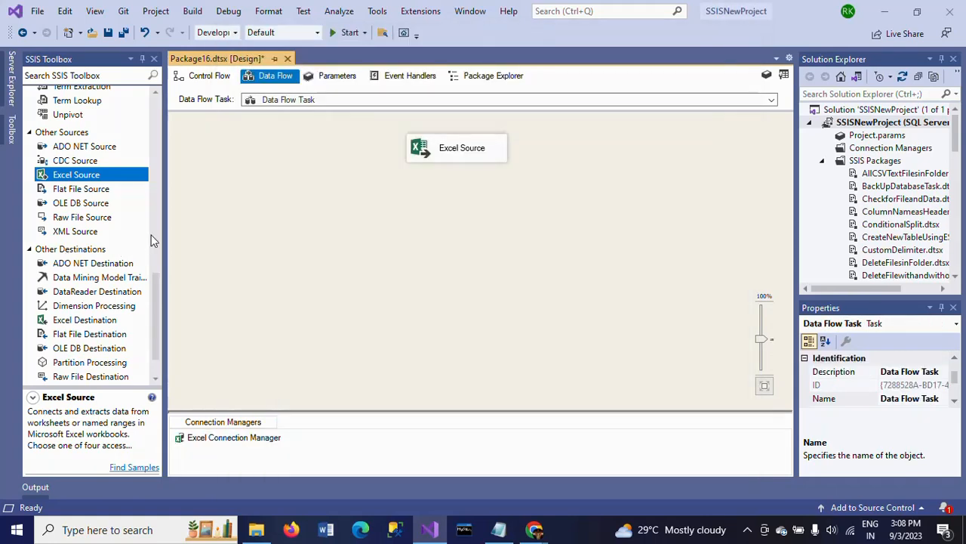
Step: Add a Multicast transformation below the Excel Source in the data flow and connect the source's regular output to it
scroll(153, 236, "up", 6)
scroll(150, 275, "down", 2)
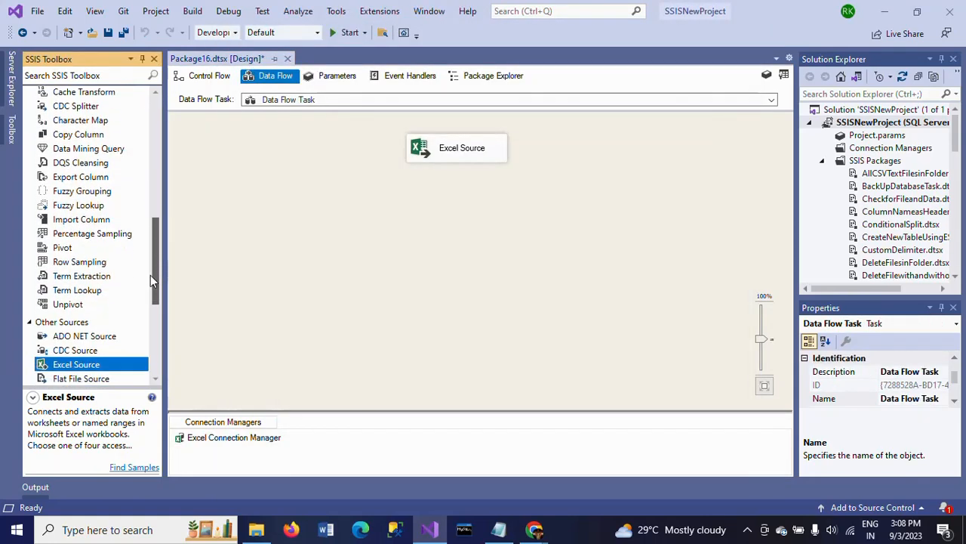
scroll(151, 275, "down", 2)
left_click_drag(150, 285, 150, 171)
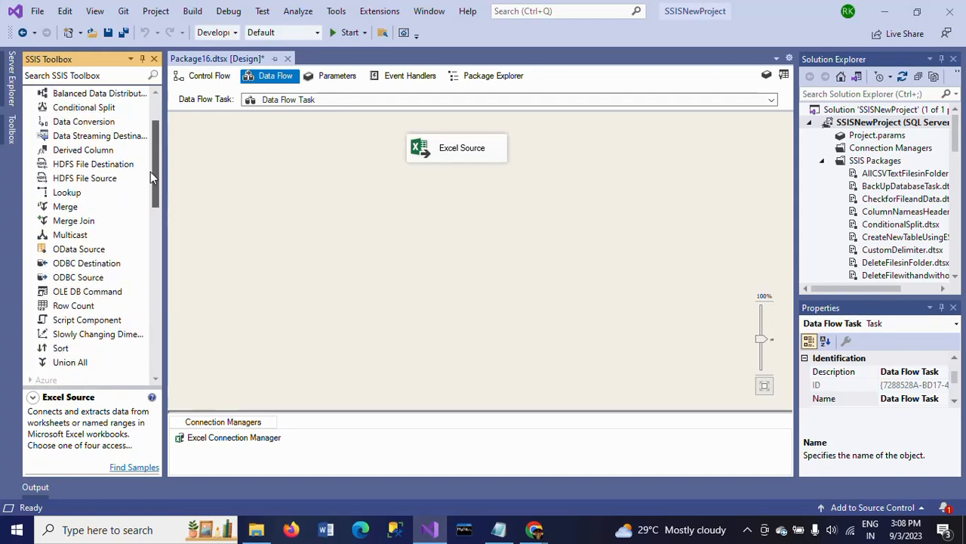
left_click_drag(74, 238, 439, 249)
left_click(456, 148)
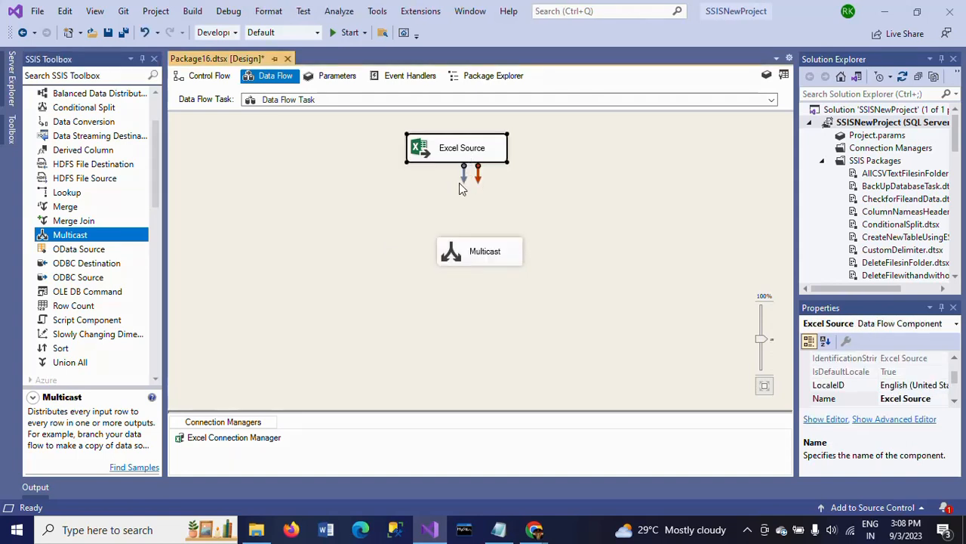
left_click_drag(463, 174, 472, 260)
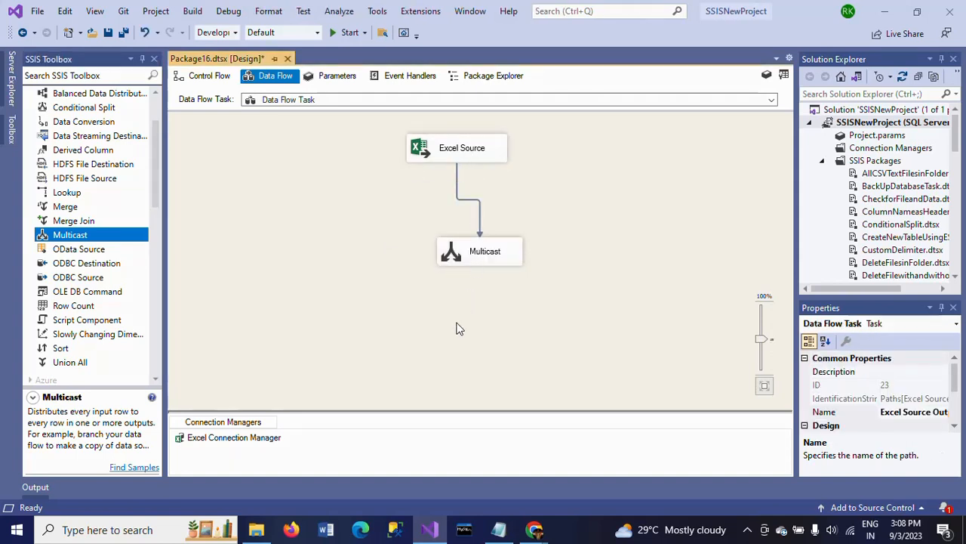
left_click(469, 258)
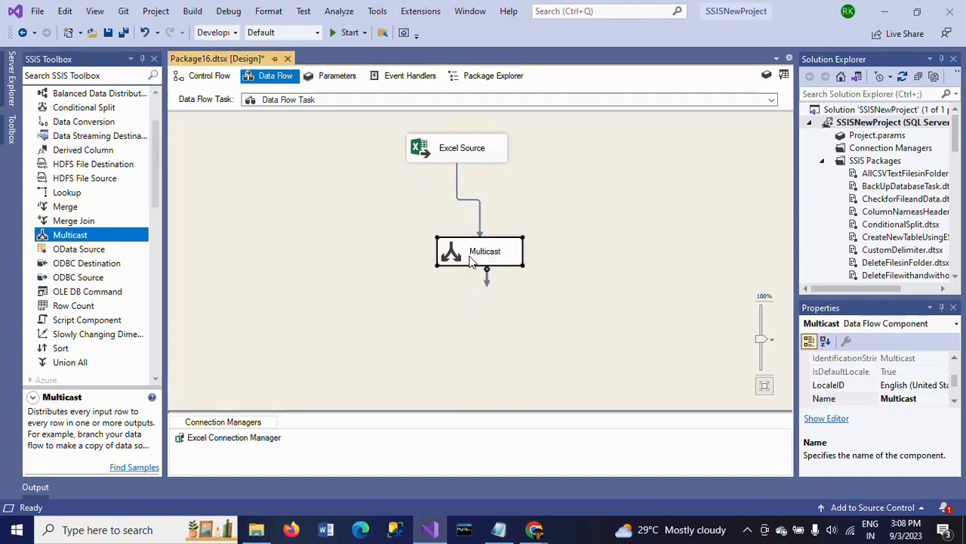
Step: Enable a data viewer on the path between the Excel Source and the Multicast, keeping all columns displayed, and nudge the Multicast slightly
double_click(464, 198)
left_click(401, 133)
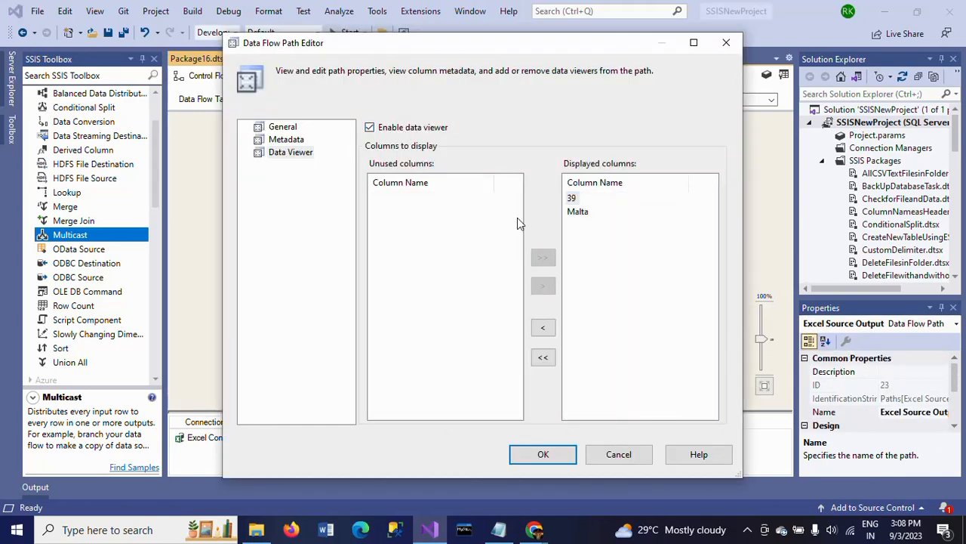
left_click(549, 457)
left_click(460, 271)
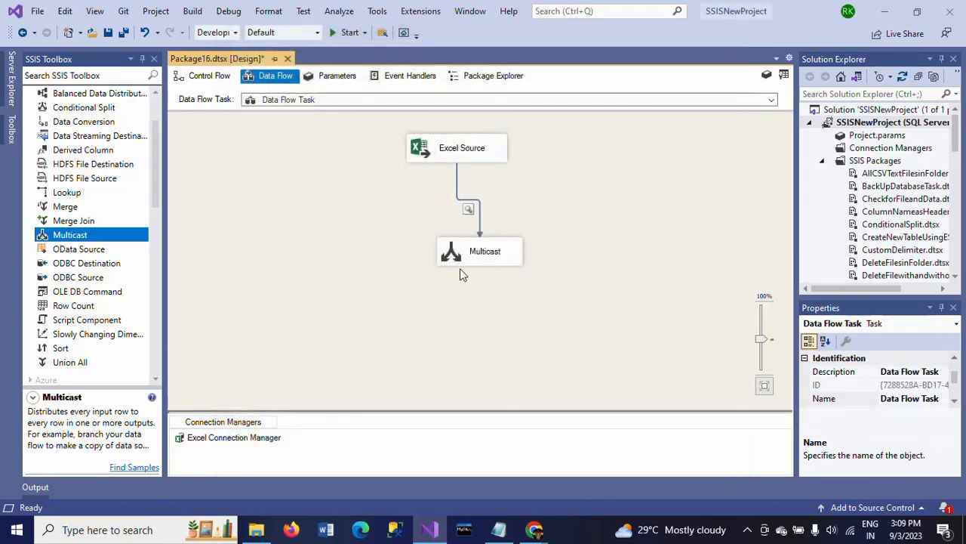
left_click(477, 261)
left_click_drag(477, 261, 472, 263)
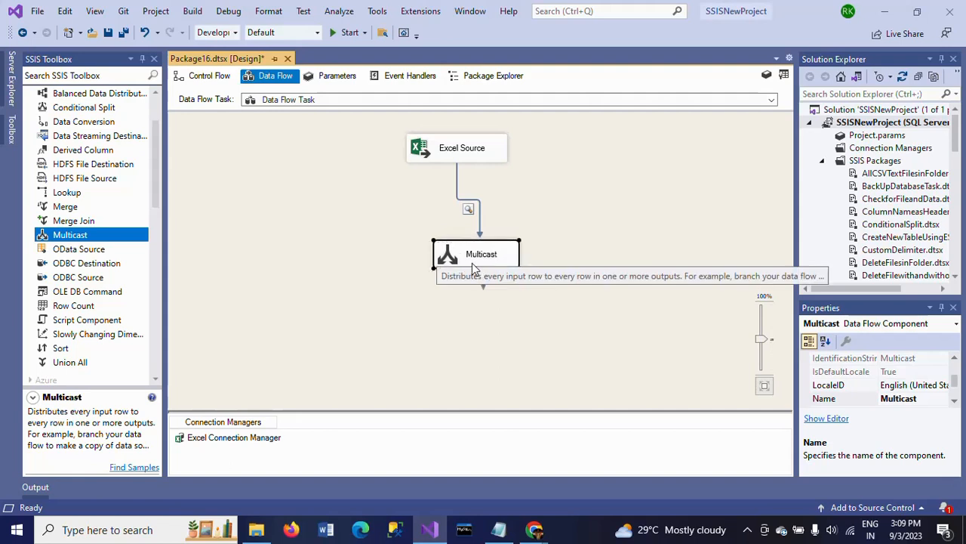
left_click(298, 290)
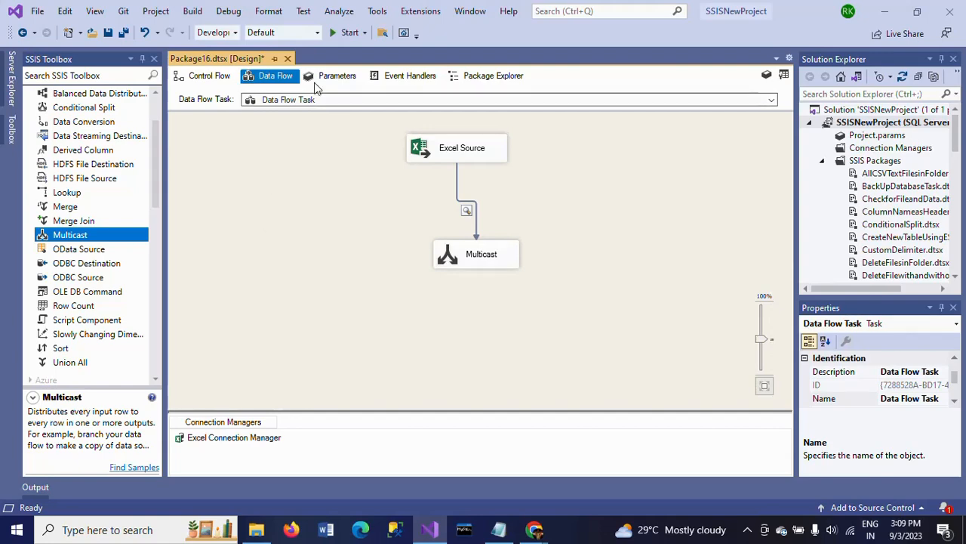
Step: Run the package, examine the rows in the data viewer down to the last one, and end the debugging session
left_click(346, 32)
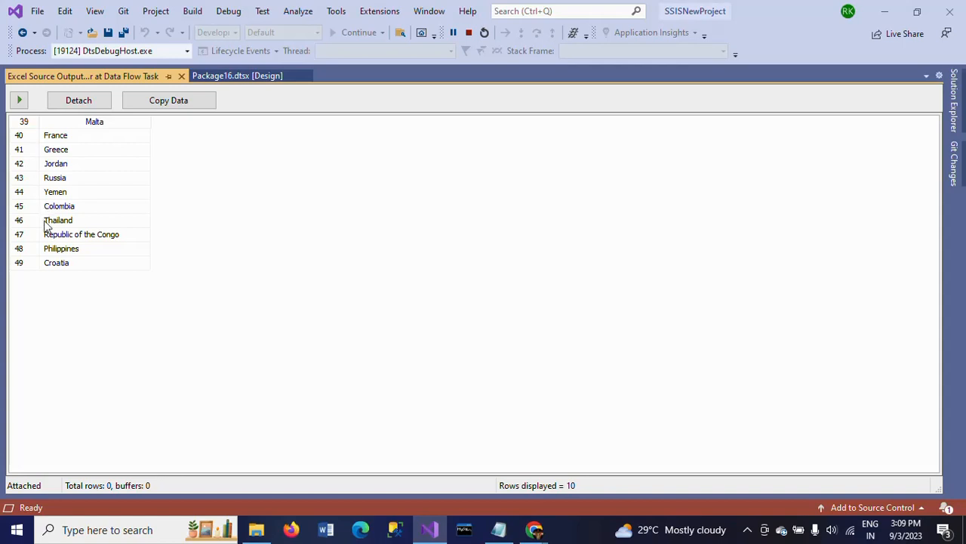
left_click(20, 266)
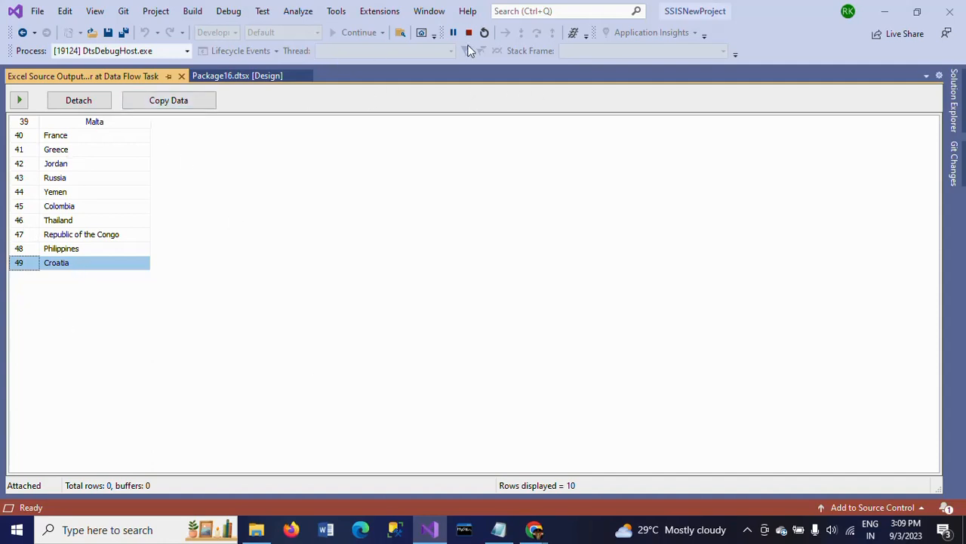
left_click(181, 76)
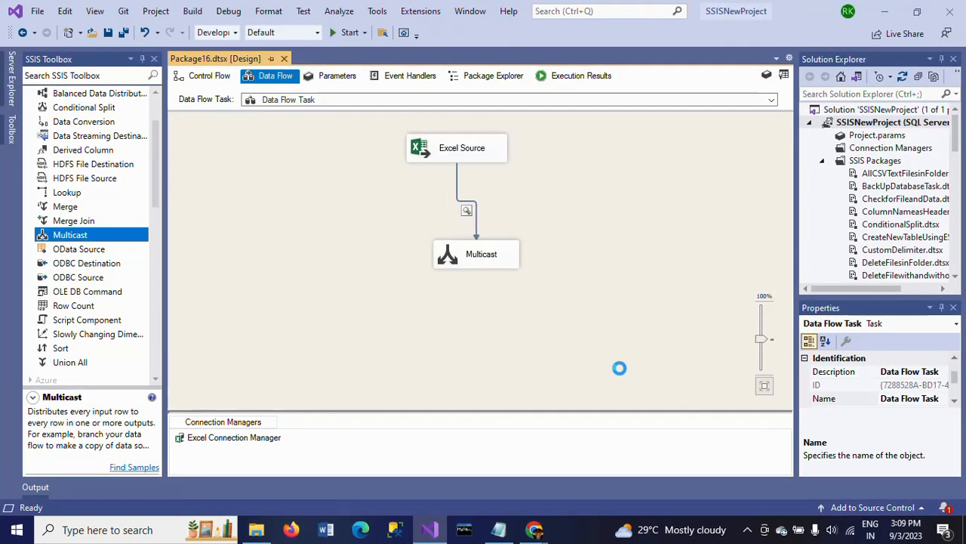
Step: Reopen the Excel Source's editor, review its connection manager, access mode and variable settings, and accept them
left_click(472, 161)
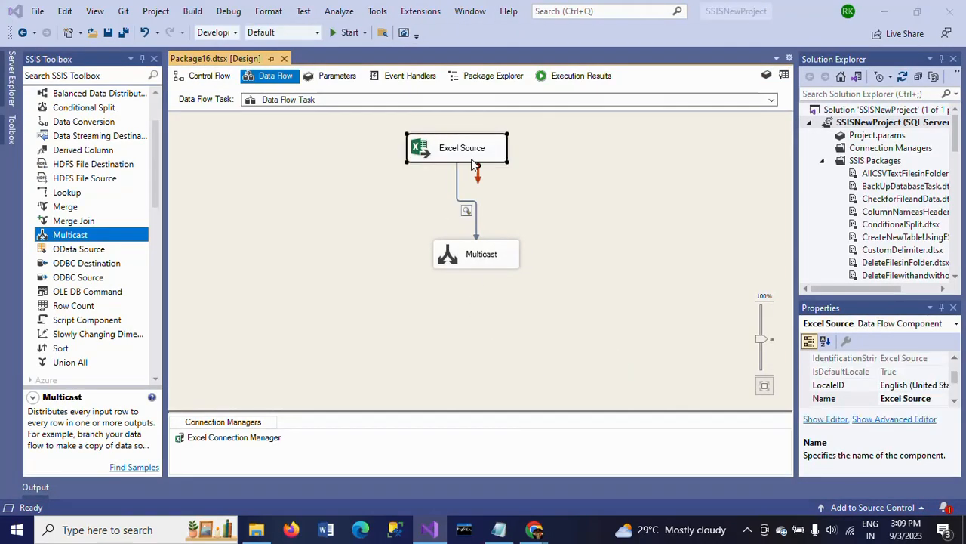
double_click(471, 158)
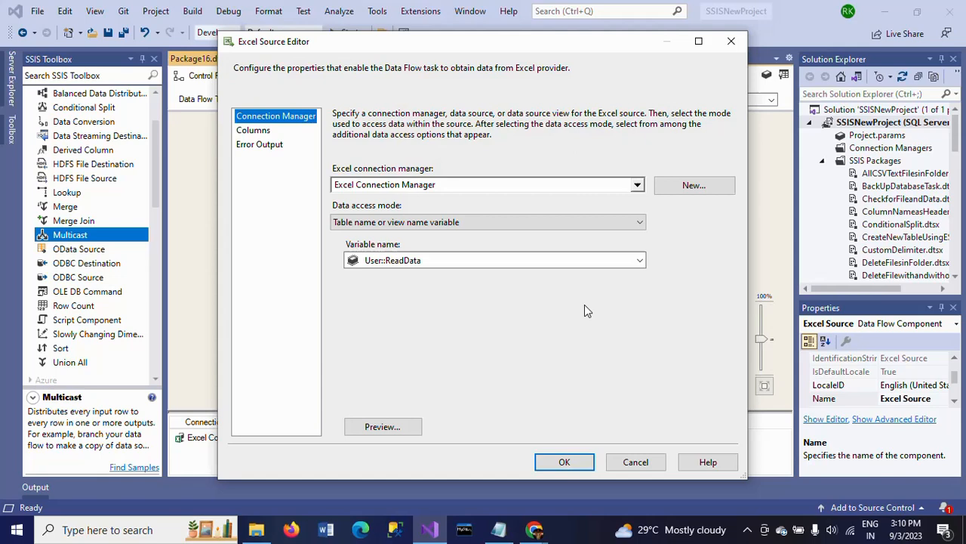
left_click(564, 464)
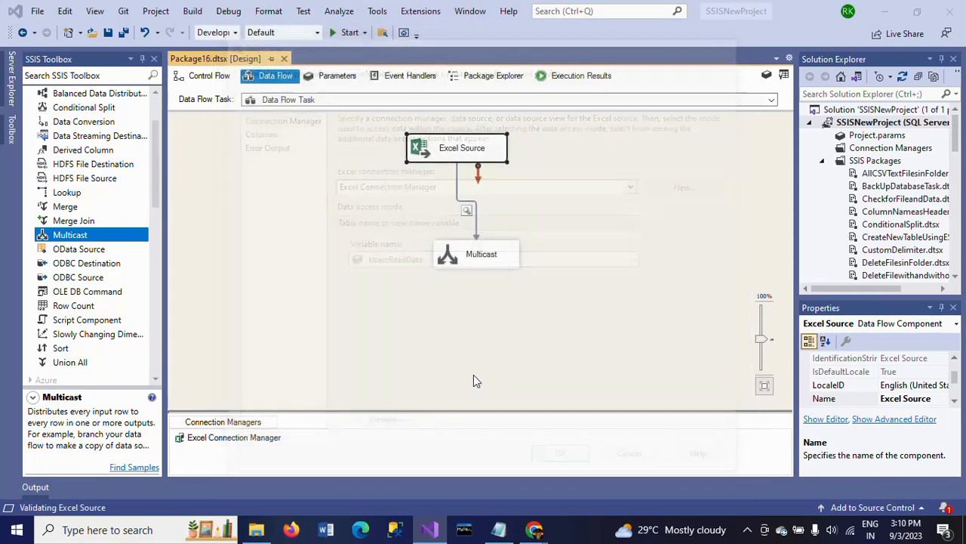
Step: Move the Multicast directly beneath the Excel Source so the connecting path runs straight down
left_click(609, 306)
left_click(481, 263)
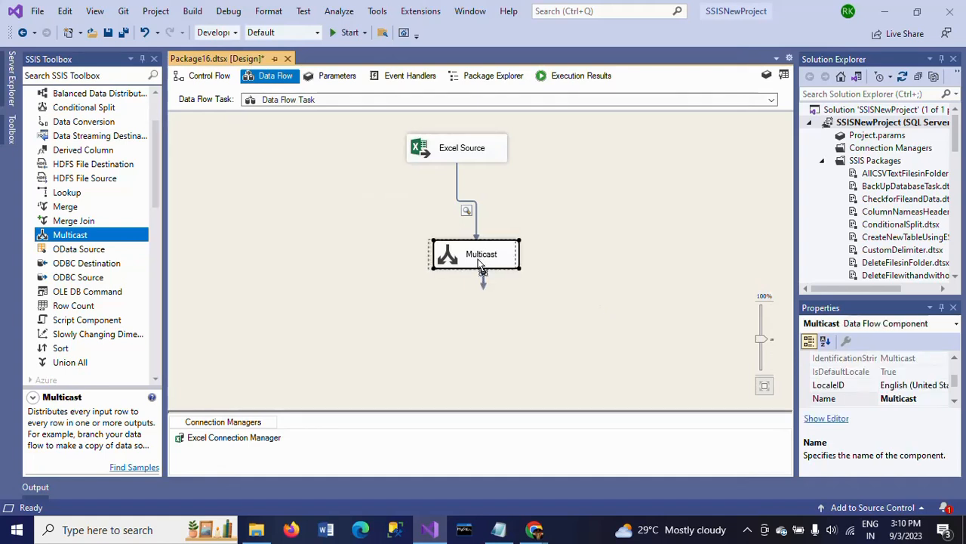
left_click_drag(481, 264, 468, 261)
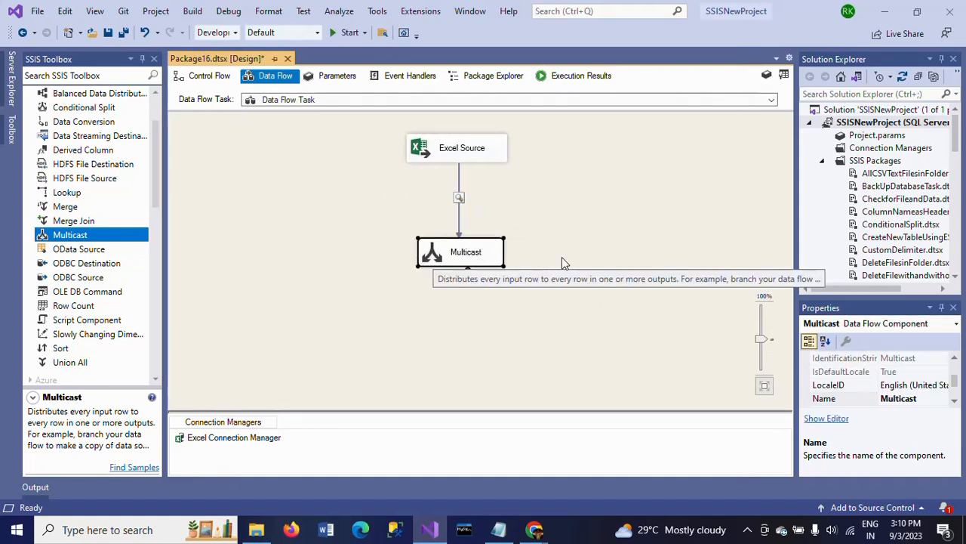
left_click(591, 229)
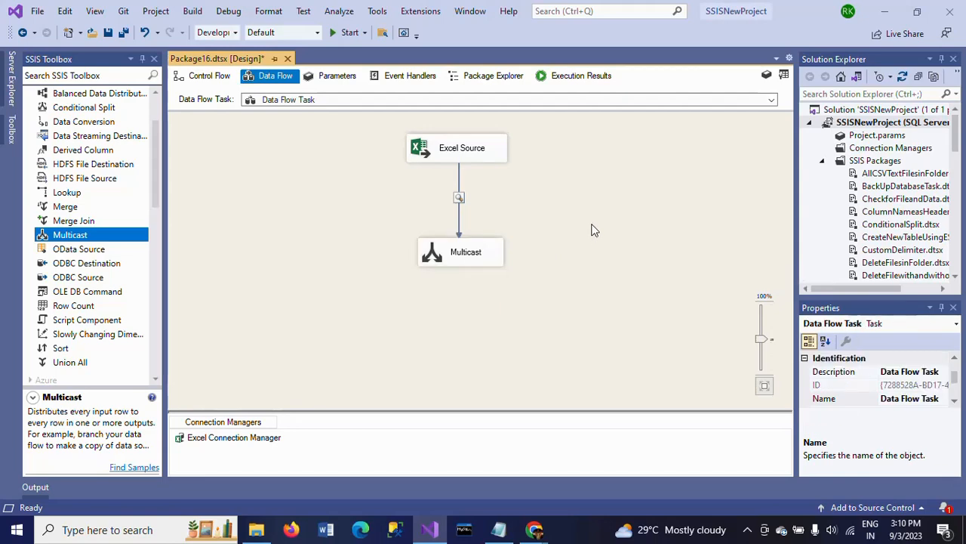